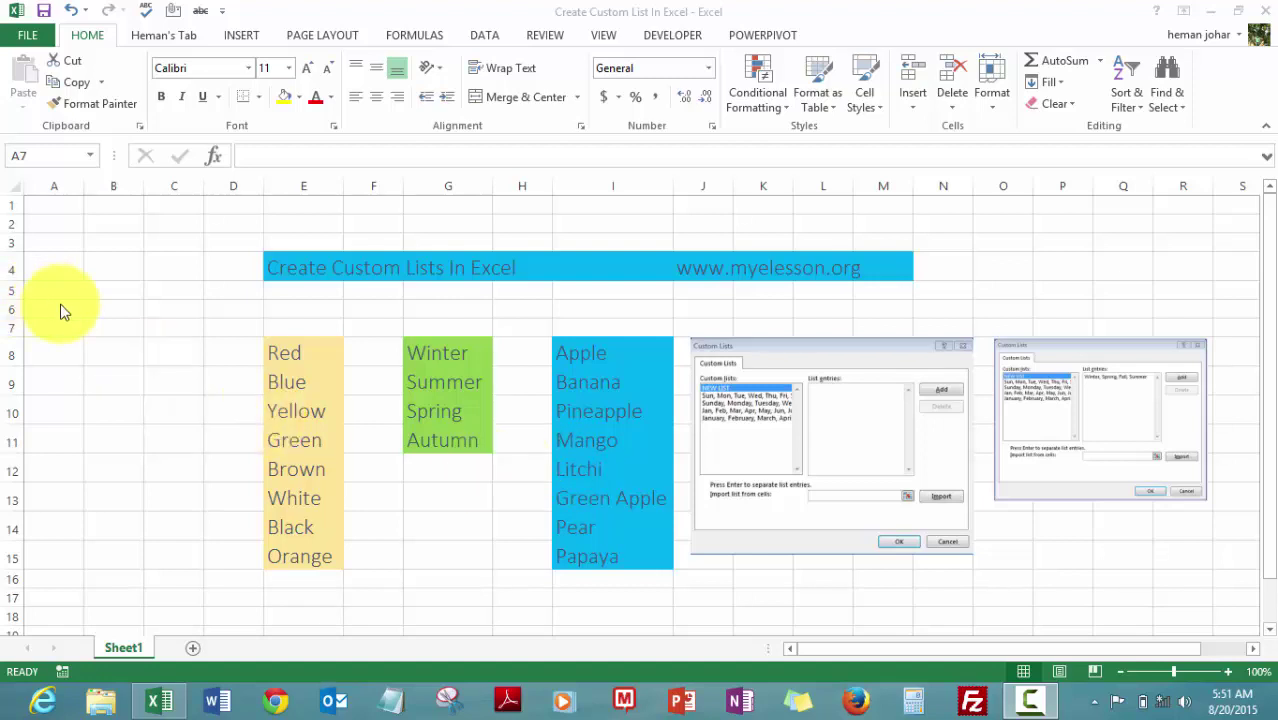
Step: Move the selected range in column A and enter red in cell A6
key(shift+Down)
key(shift+Down)
key(shift+Down)
key(shift+Down)
key(shift+Down)
click(147, 325)
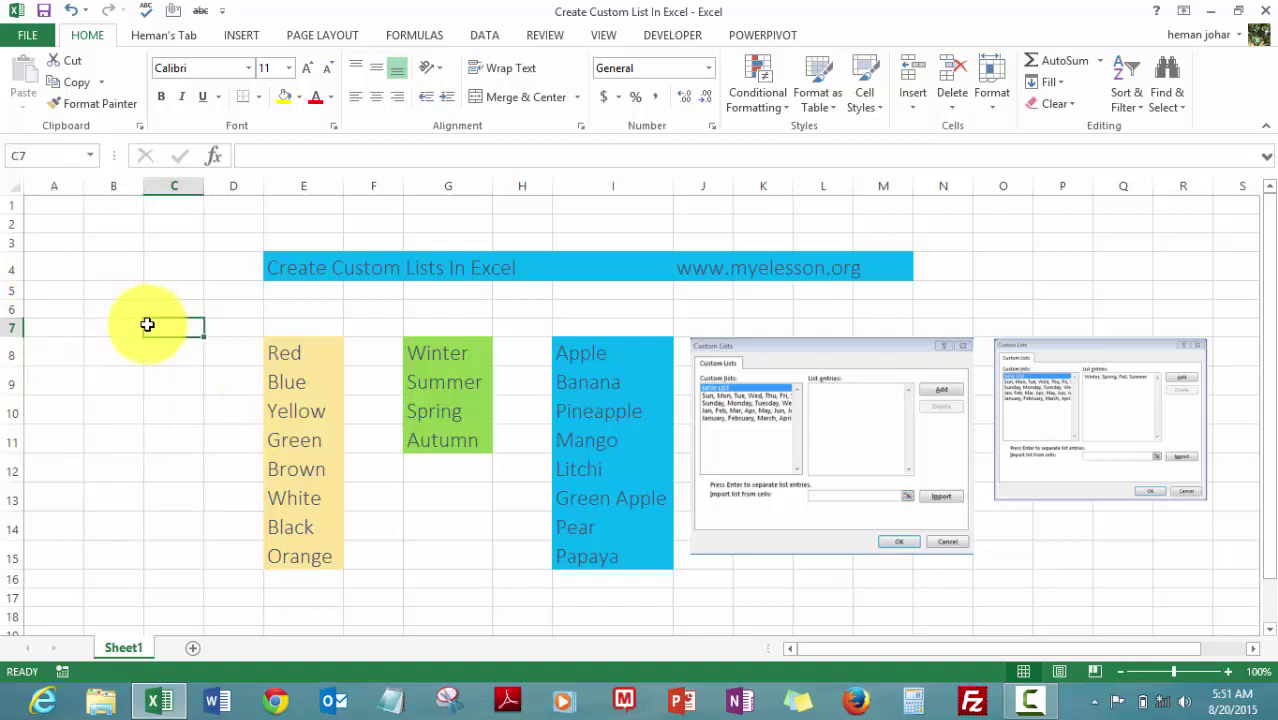
click(61, 310)
text(red)
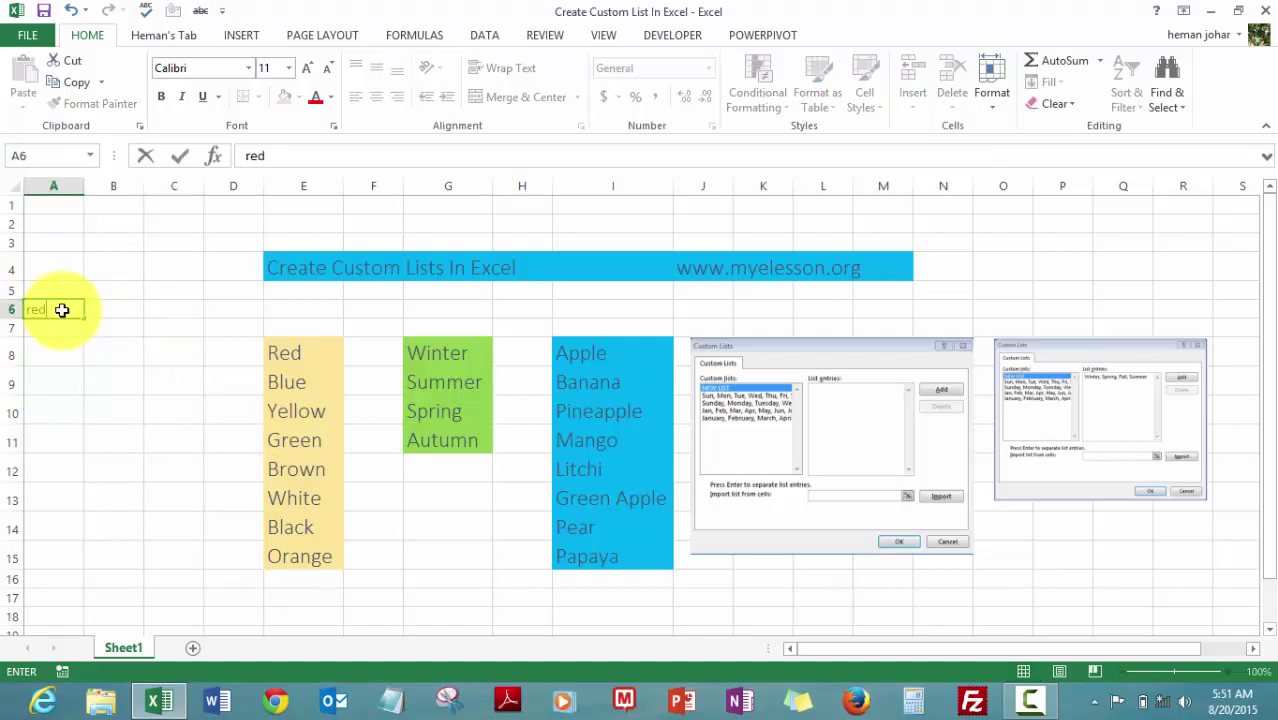
key(Return)
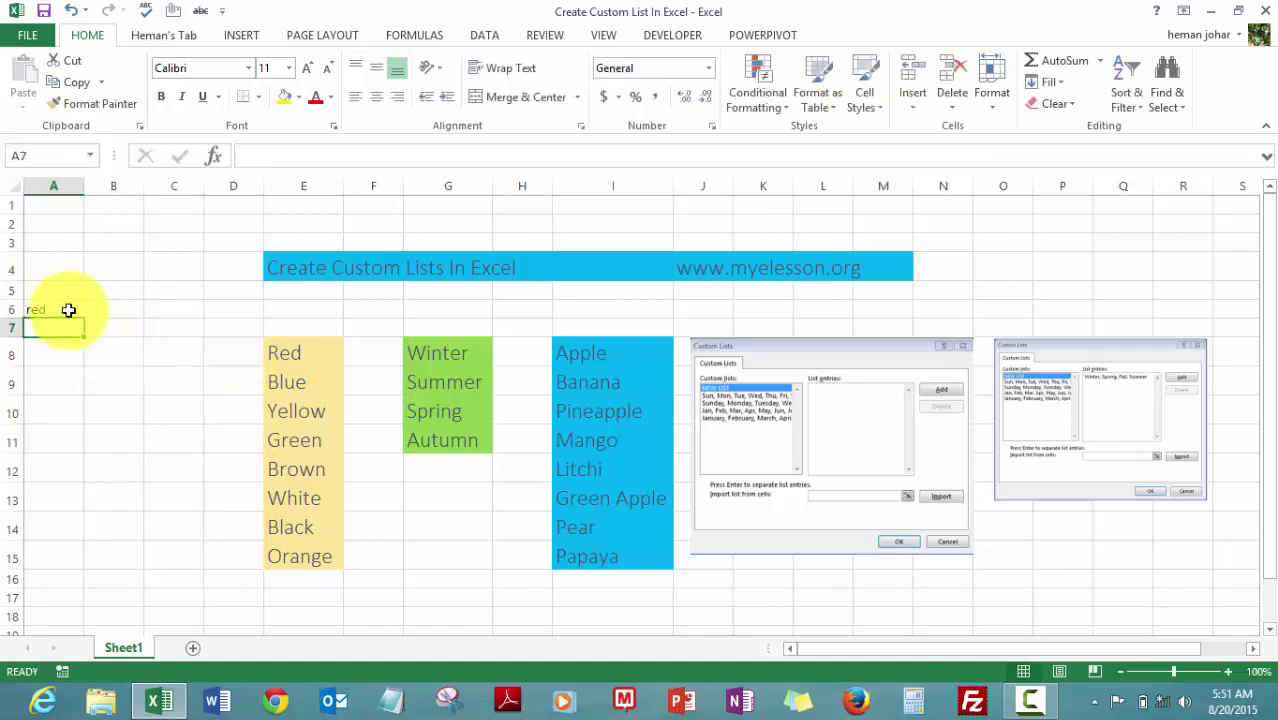
Step: Autofill the colour sequence from A6 down to A15, then clear A6:A15
click(68, 310)
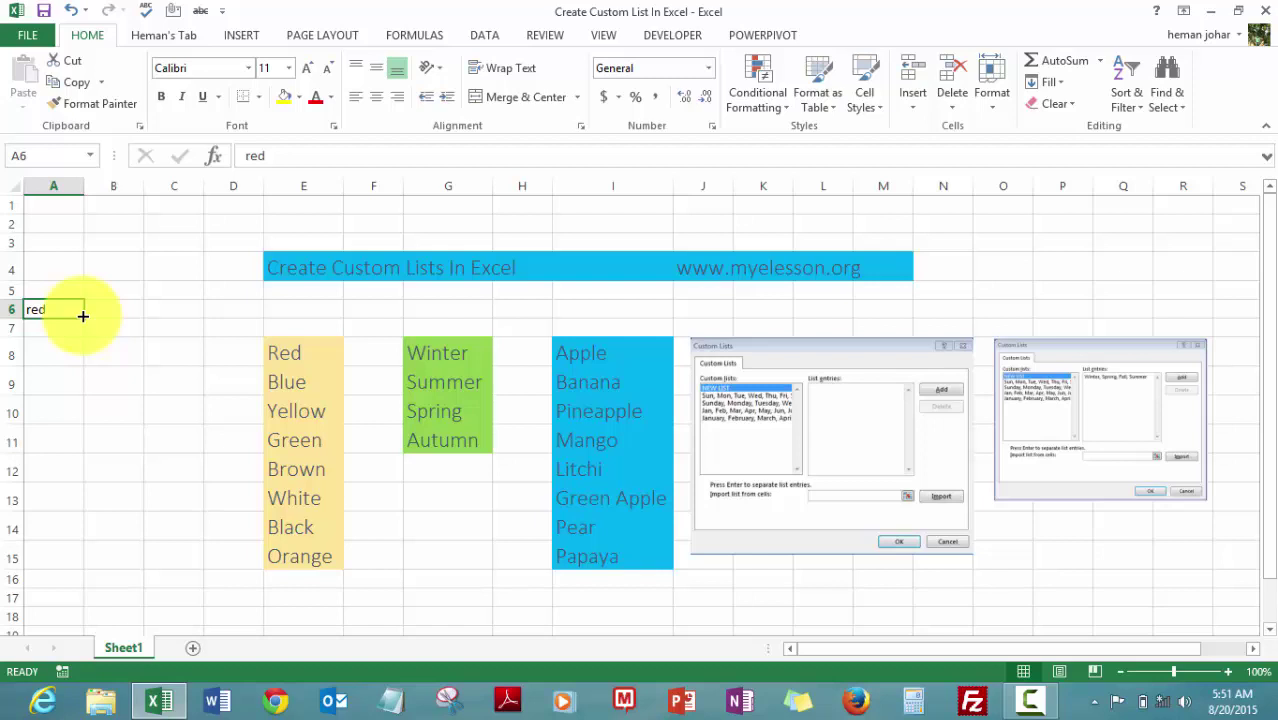
drag(83, 316, 85, 568)
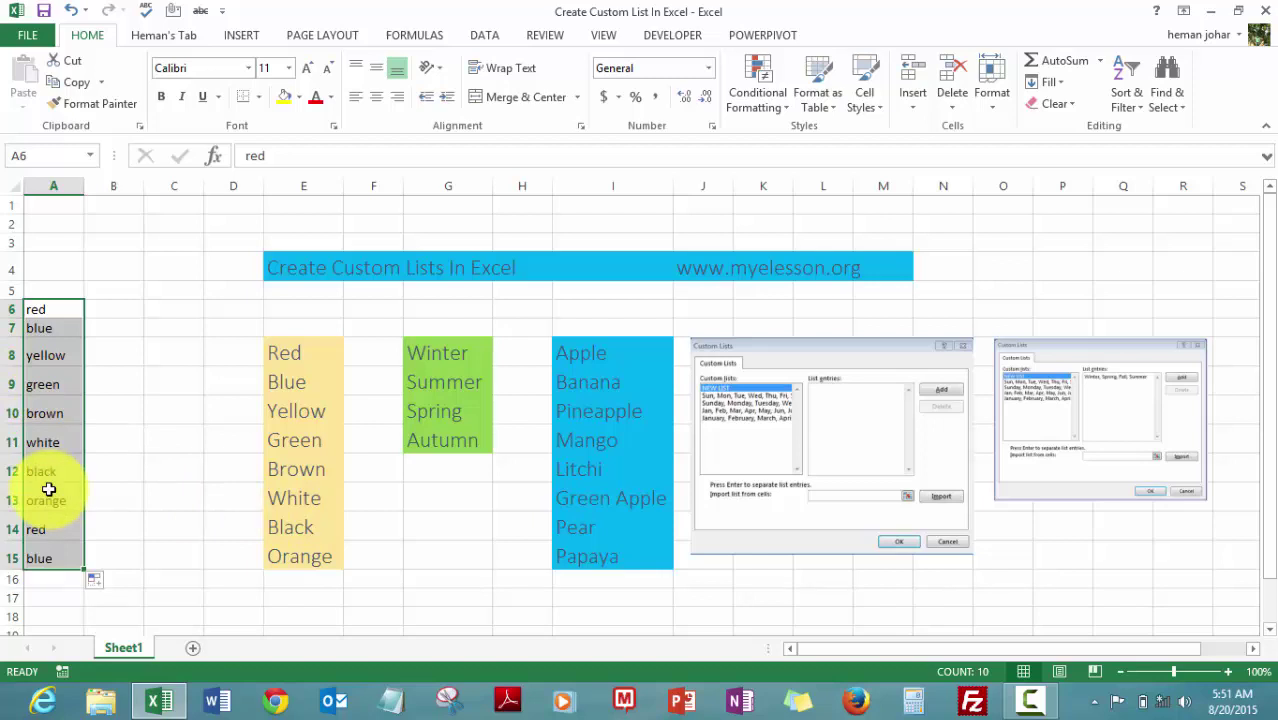
key(Delete)
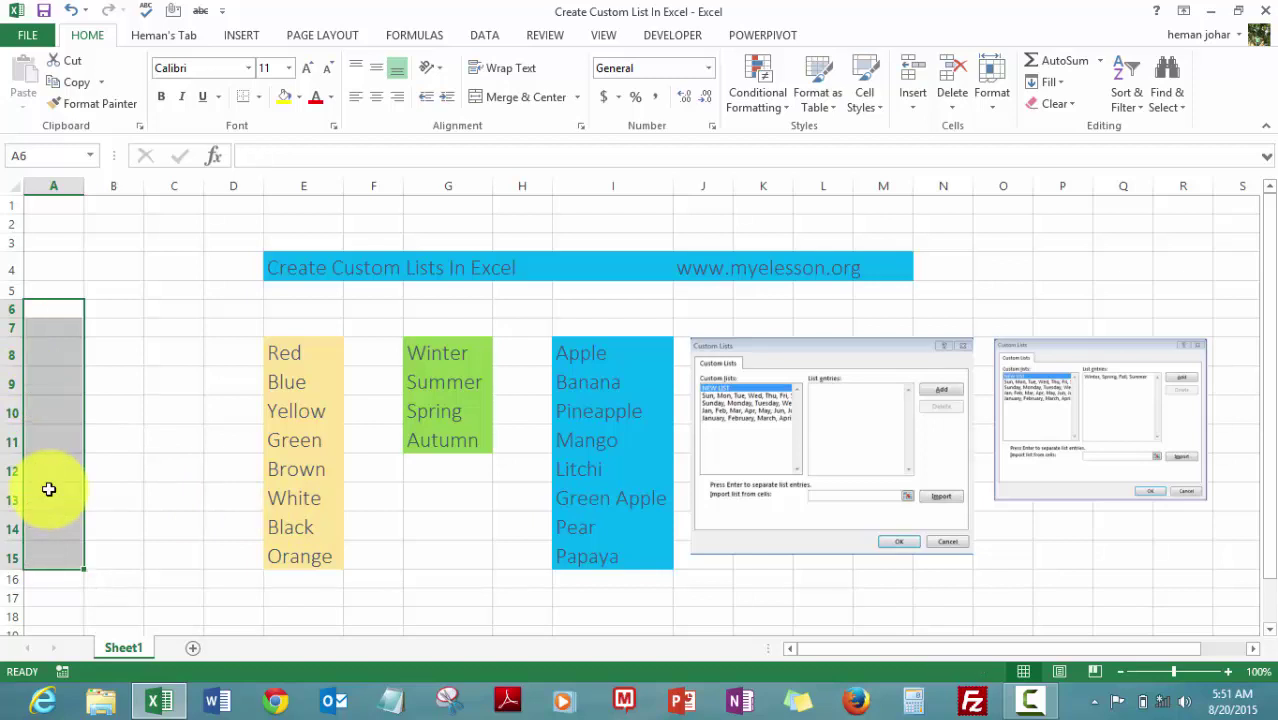
click(111, 394)
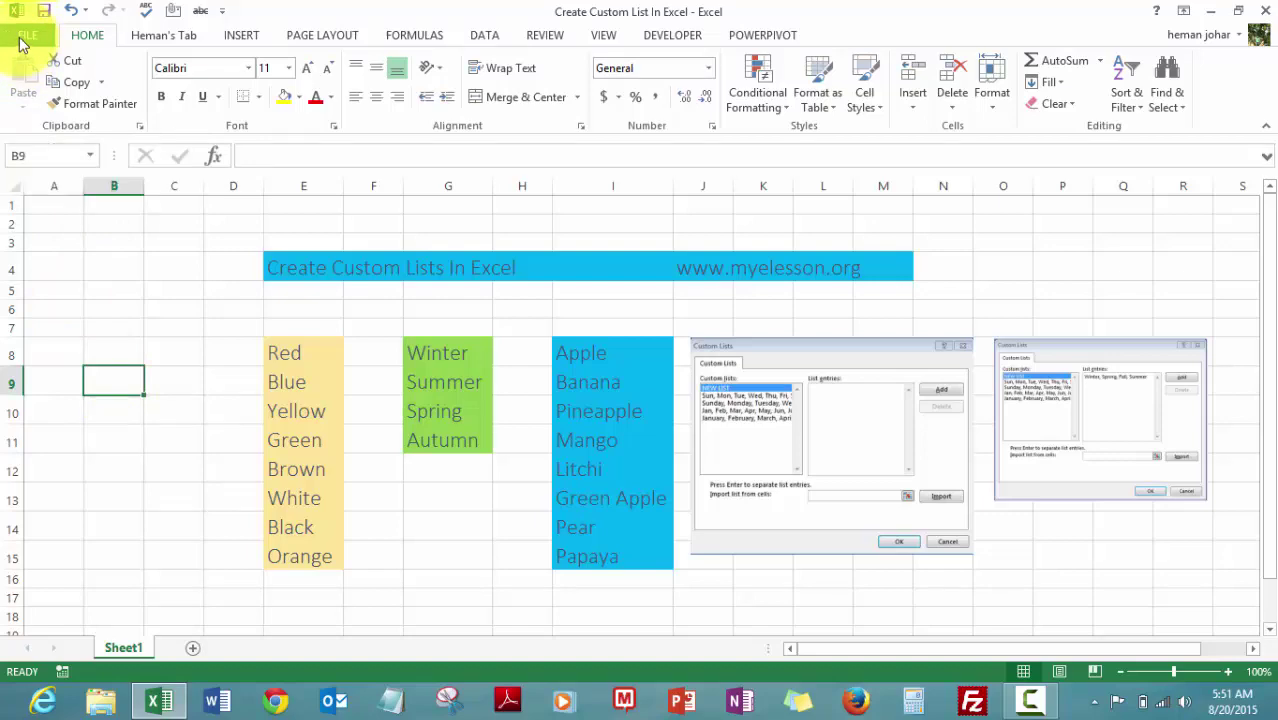
Step: Open Edit Custom Lists from the General section of Excel Options' Advanced settings
click(24, 38)
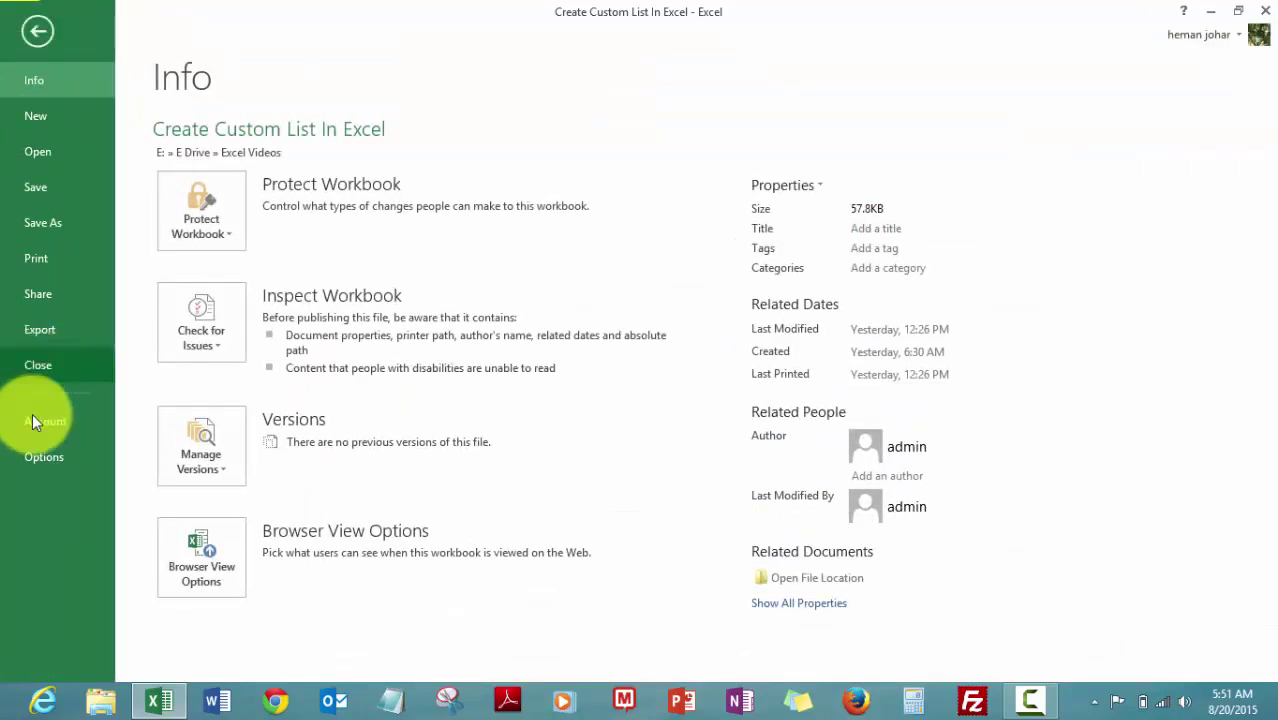
click(38, 458)
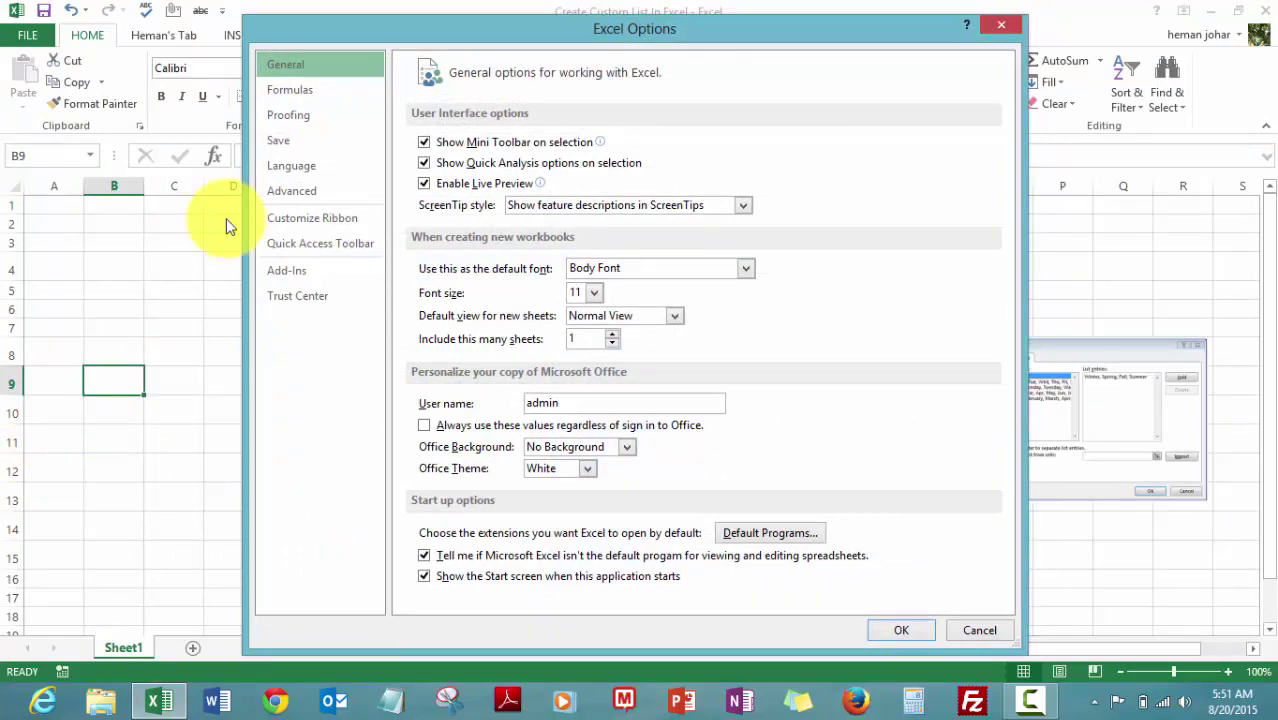
click(285, 192)
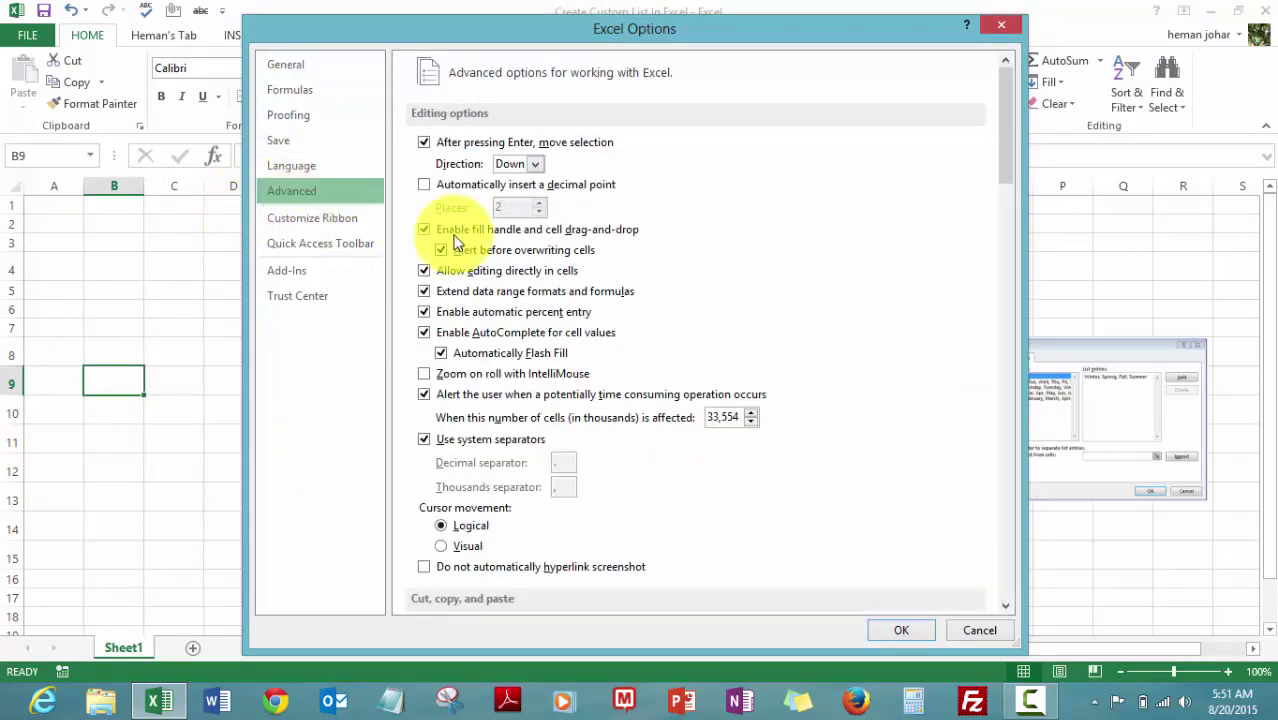
drag(1004, 120, 1010, 254)
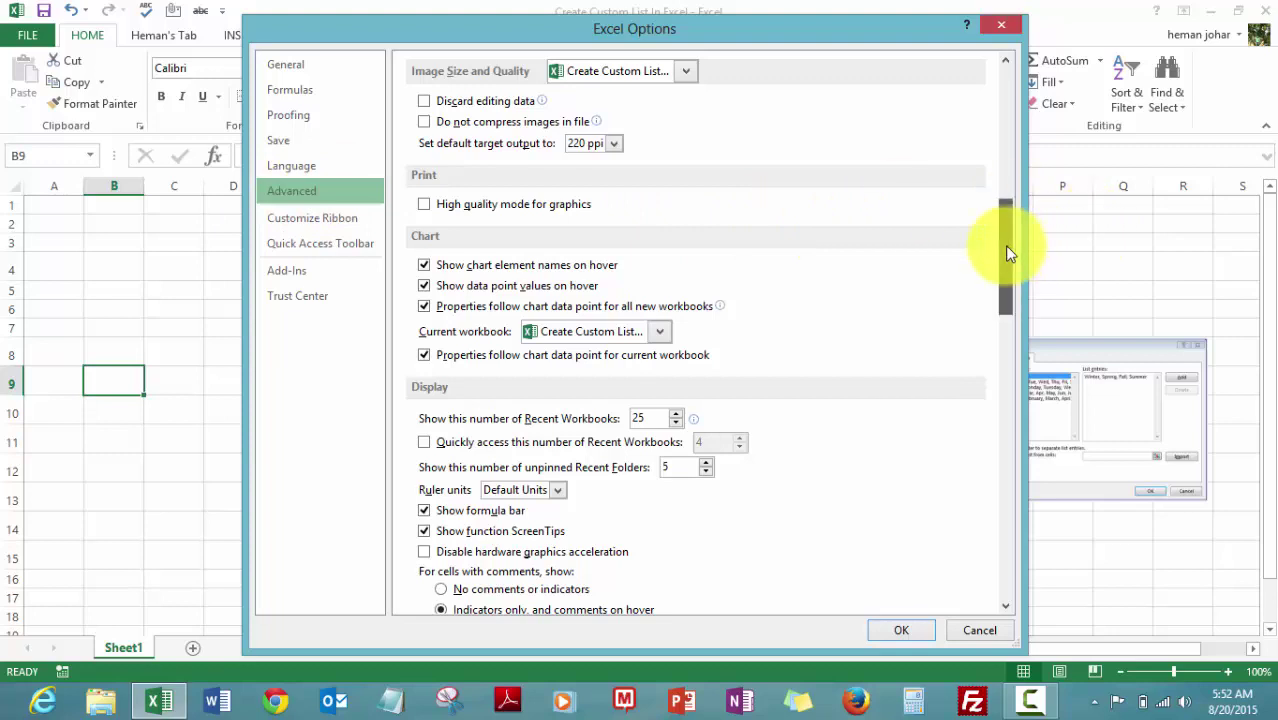
drag(1004, 245, 1013, 516)
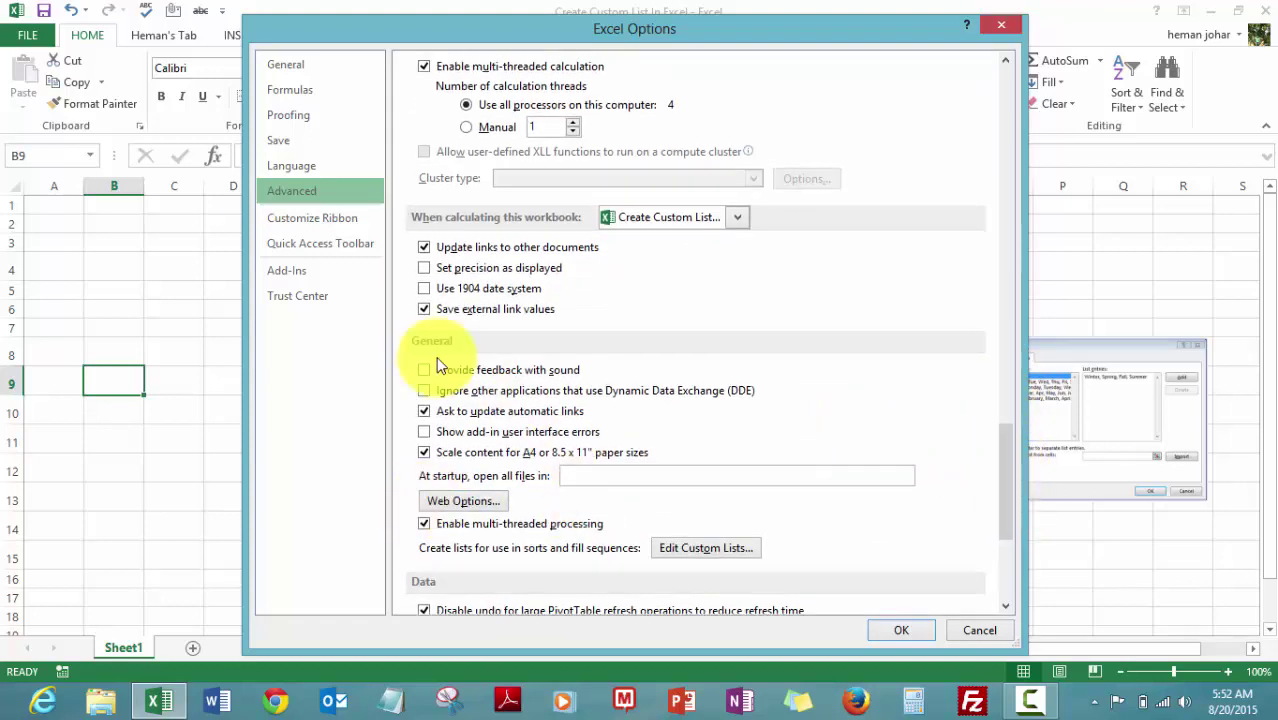
click(705, 548)
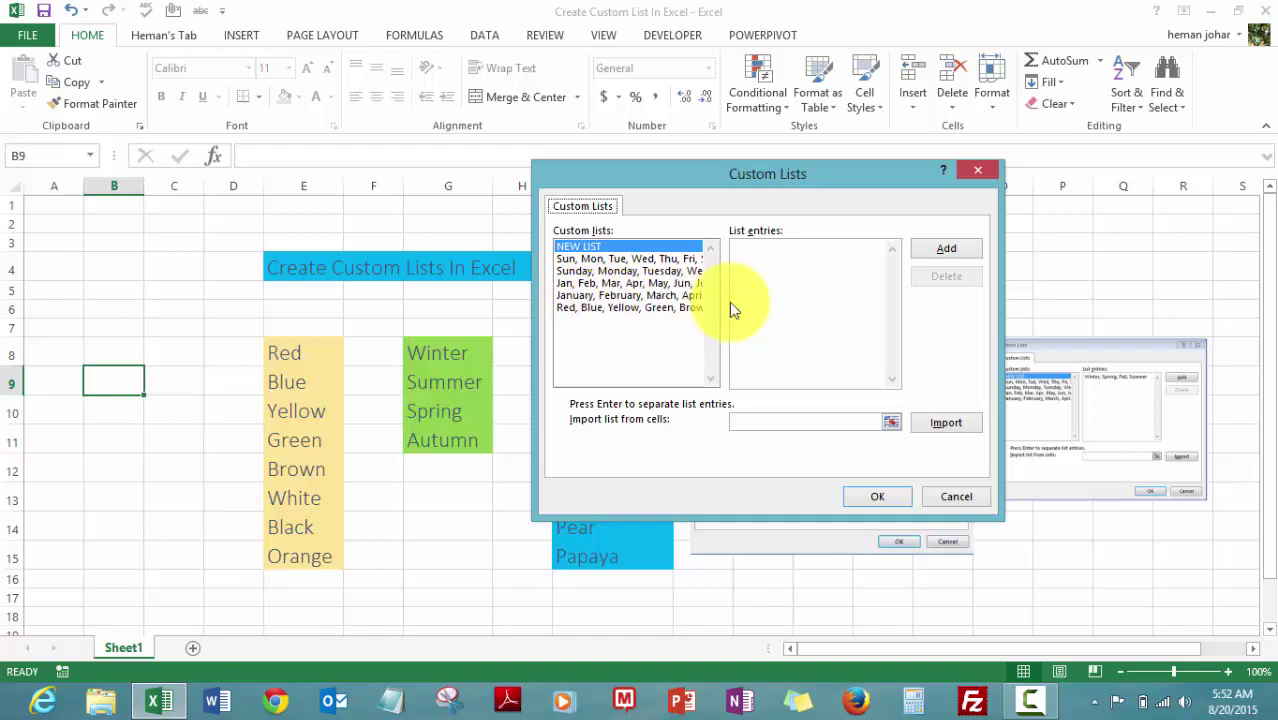
Step: Import Winter, Summer, Spring, Autumn from G8:G11 as a new custom list and confirm
click(590, 247)
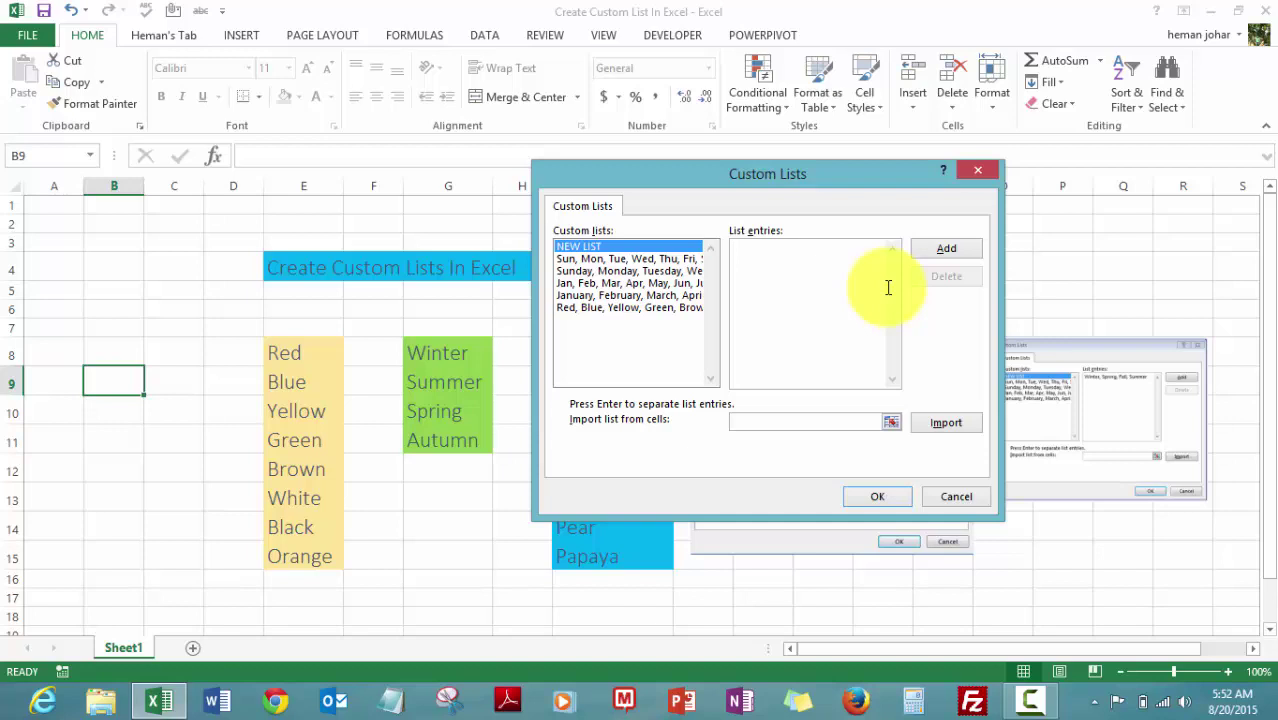
click(788, 423)
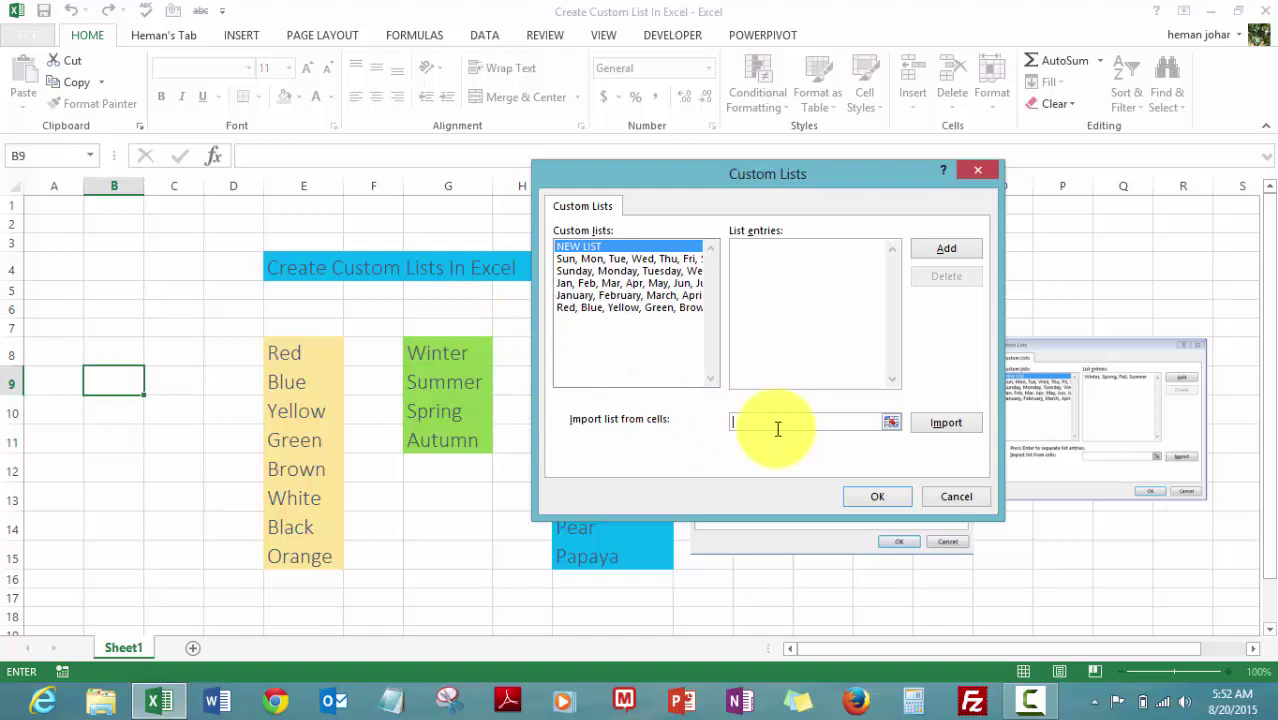
click(448, 353)
key(shift+Down)
key(shift+Down)
key(shift+Down)
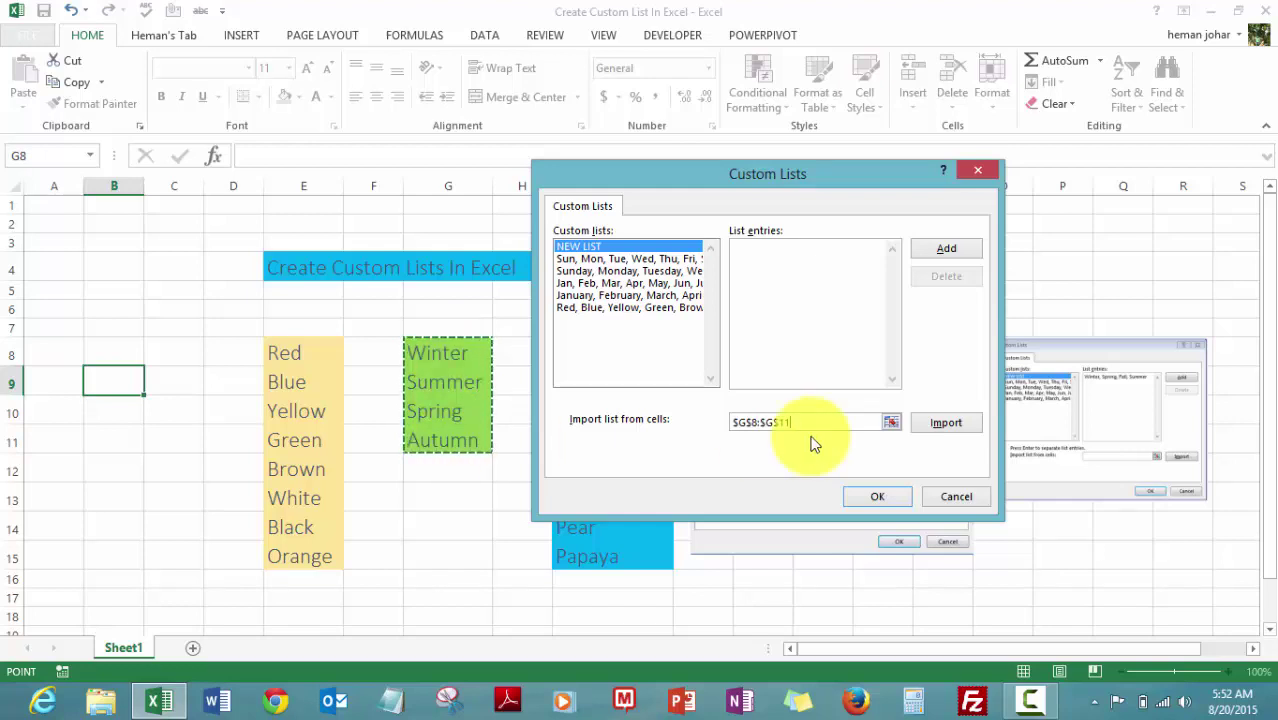
click(948, 423)
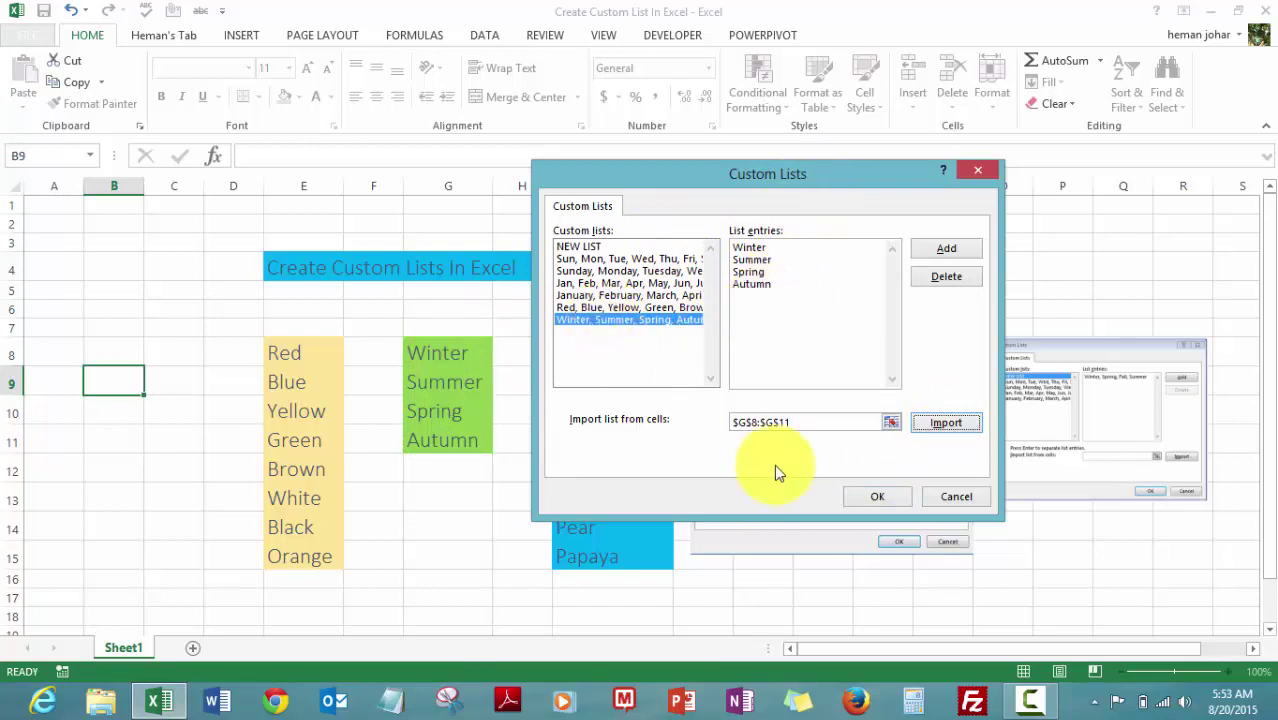
click(876, 499)
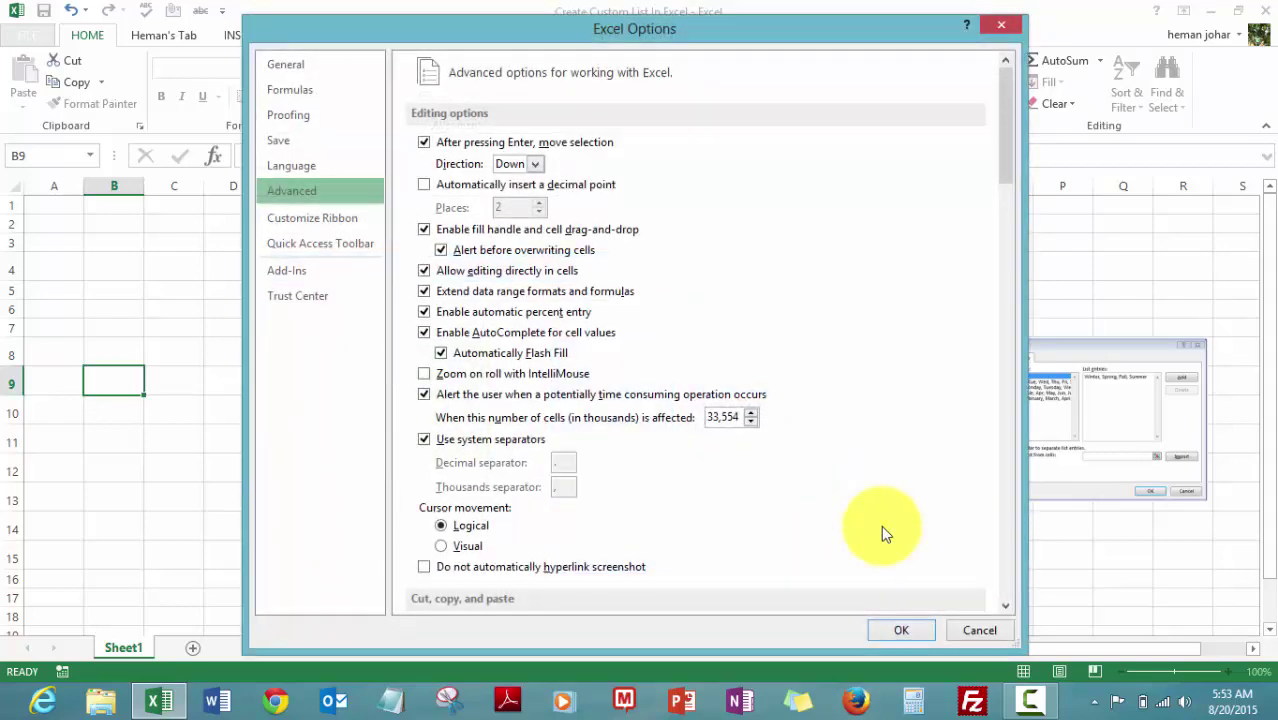
Step: Close Excel Options, enter winter in A8, and autofill summer, spring, autumn down to A11
click(888, 626)
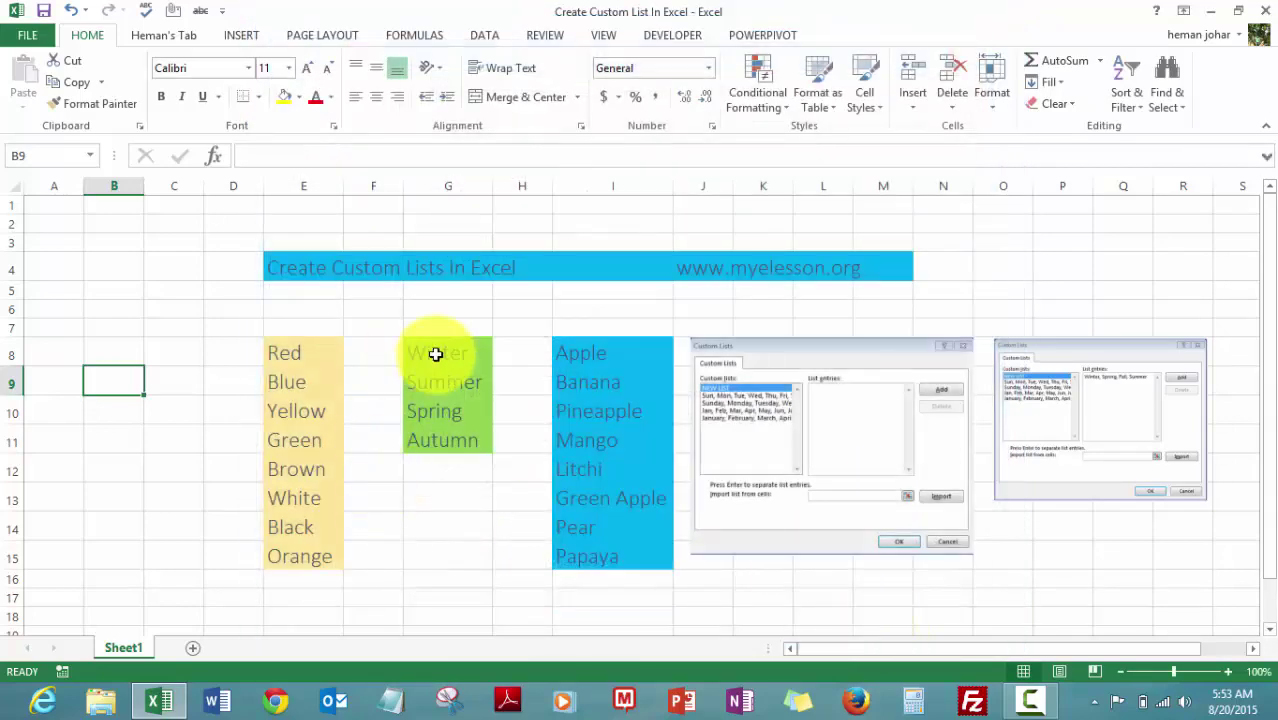
click(53, 356)
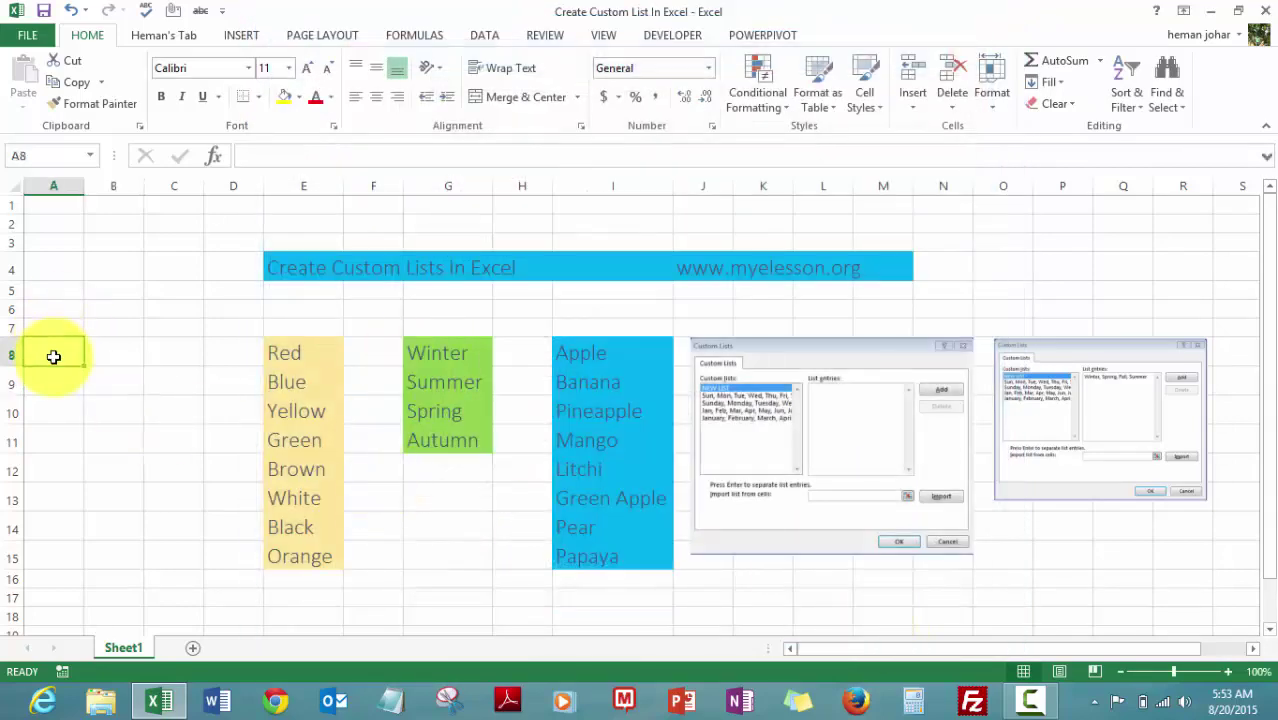
text(wn)
key(BackSpace)
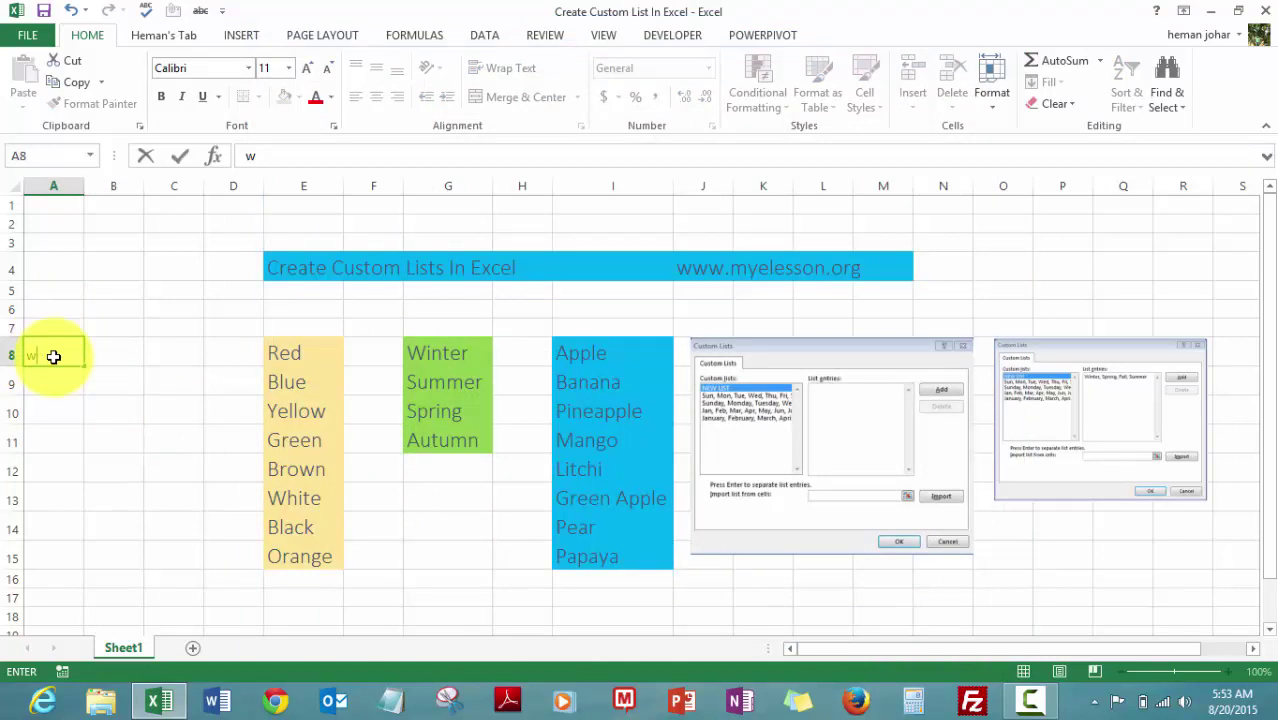
text(inter)
key(Return)
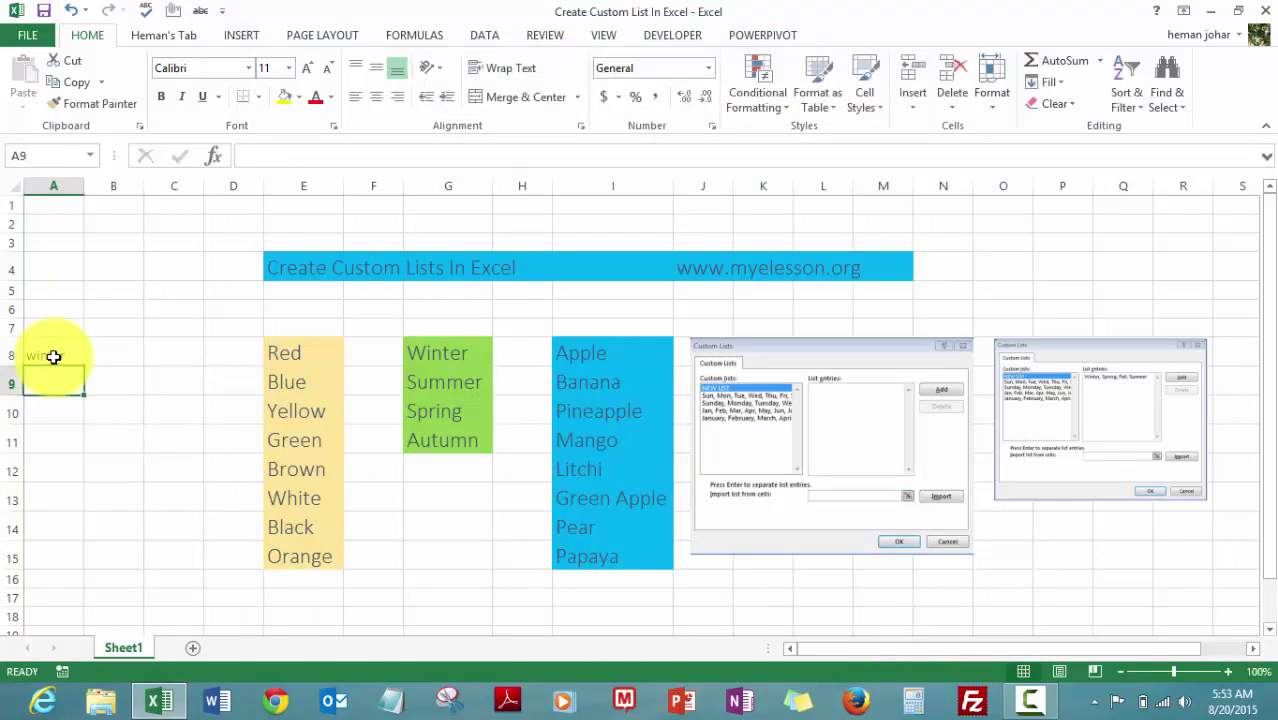
click(54, 355)
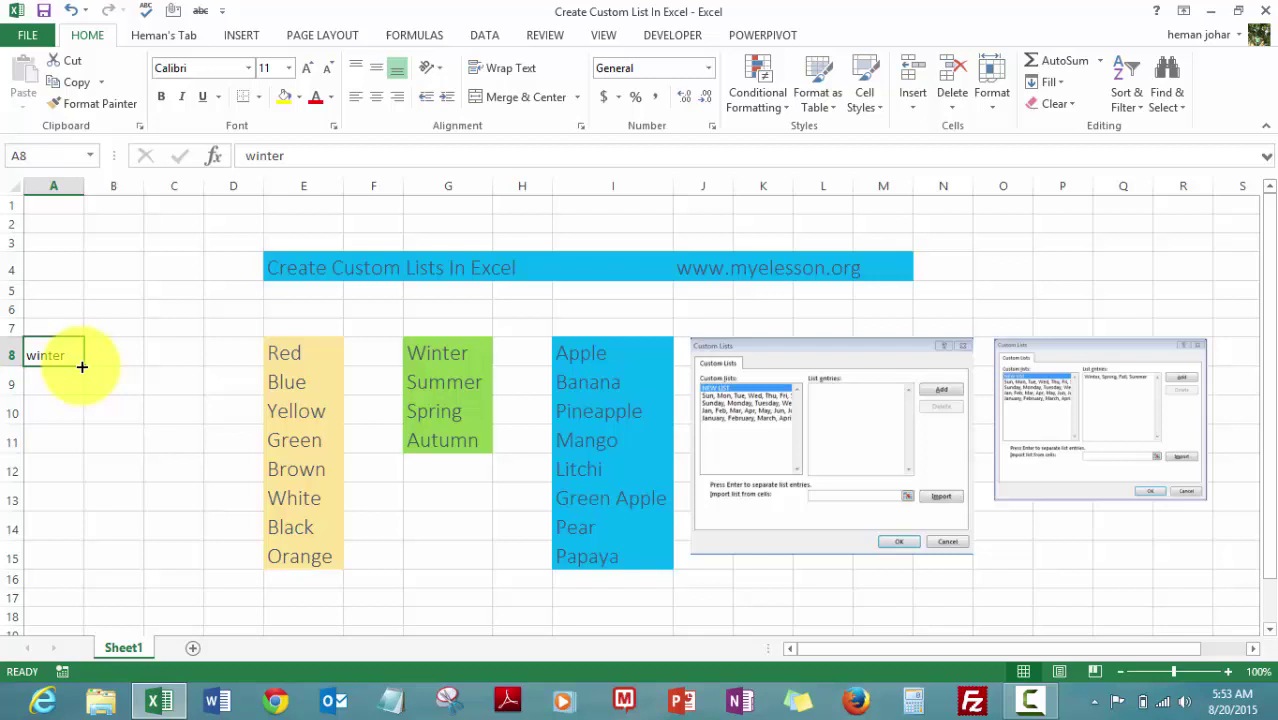
drag(81, 365, 88, 456)
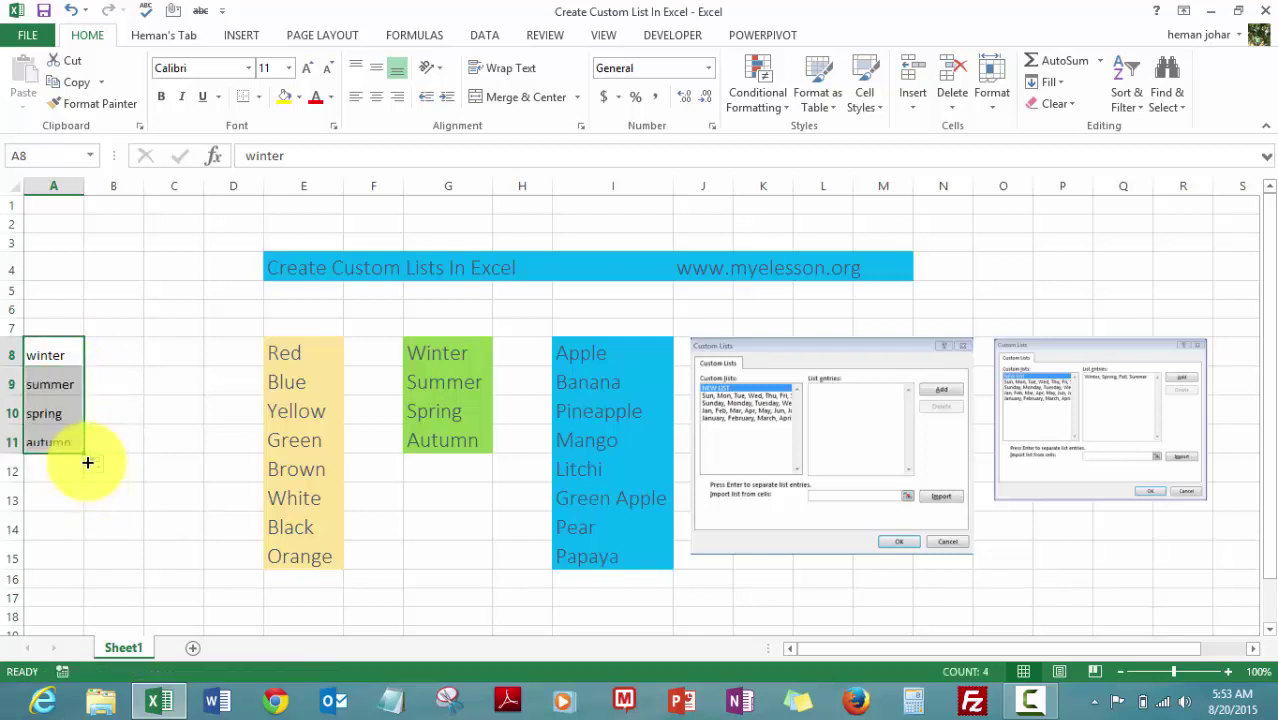
click(115, 465)
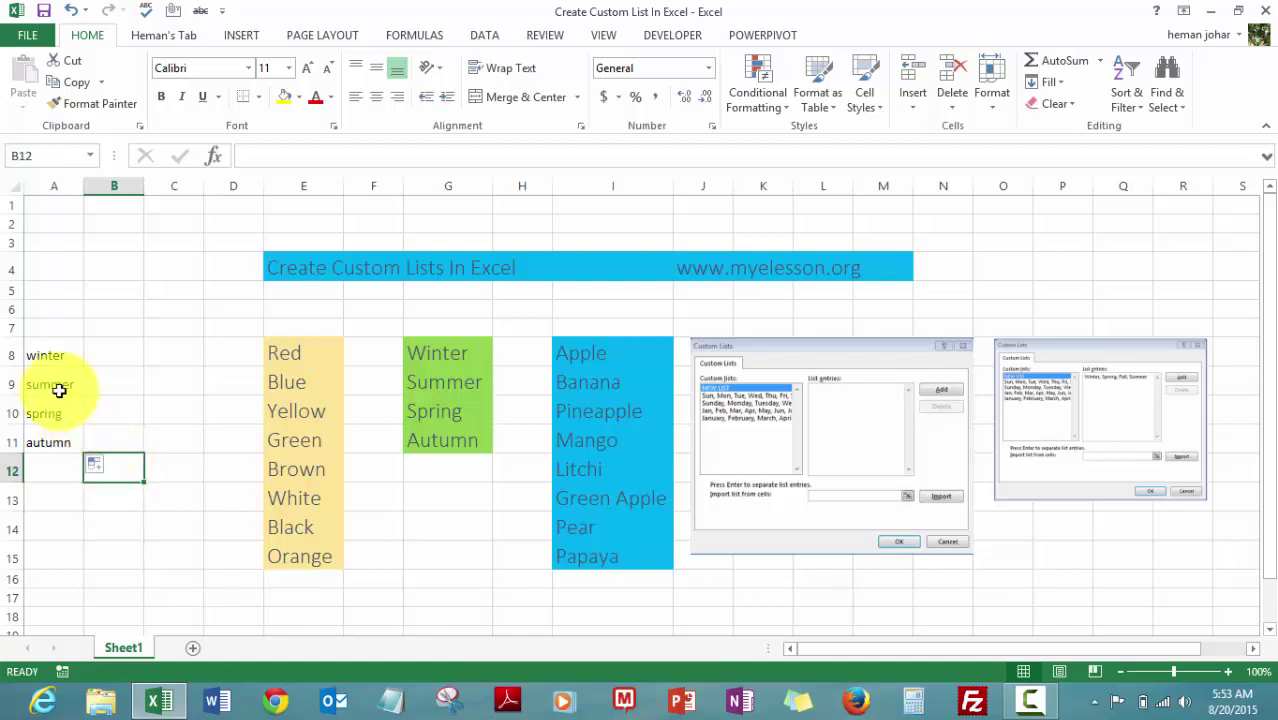
Step: Reopen the Custom Lists editor from Excel Options' Advanced settings
click(27, 40)
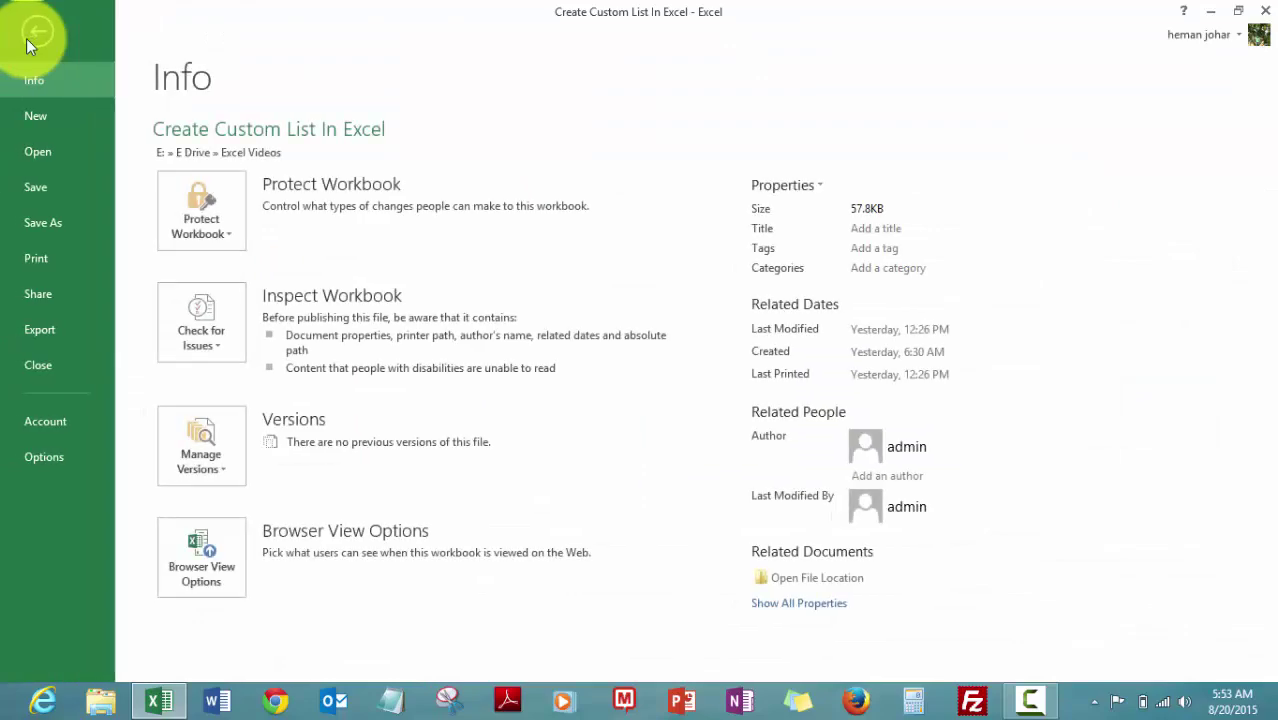
click(41, 455)
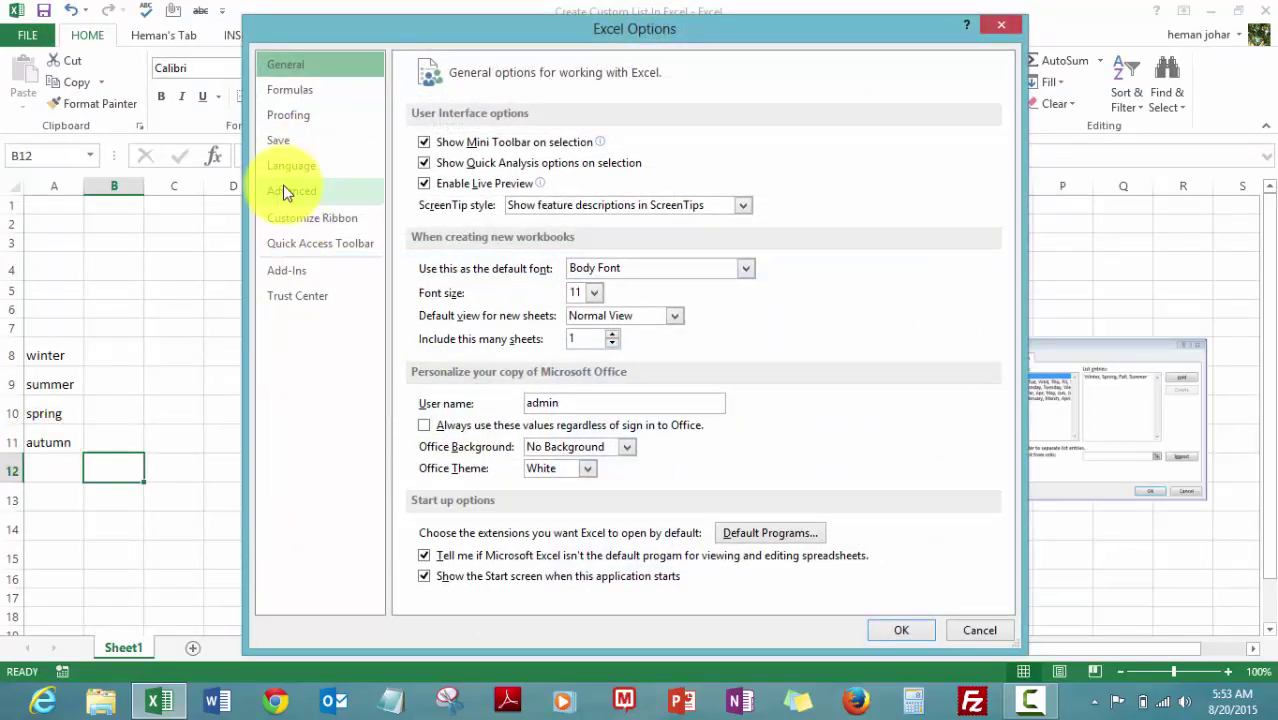
click(281, 190)
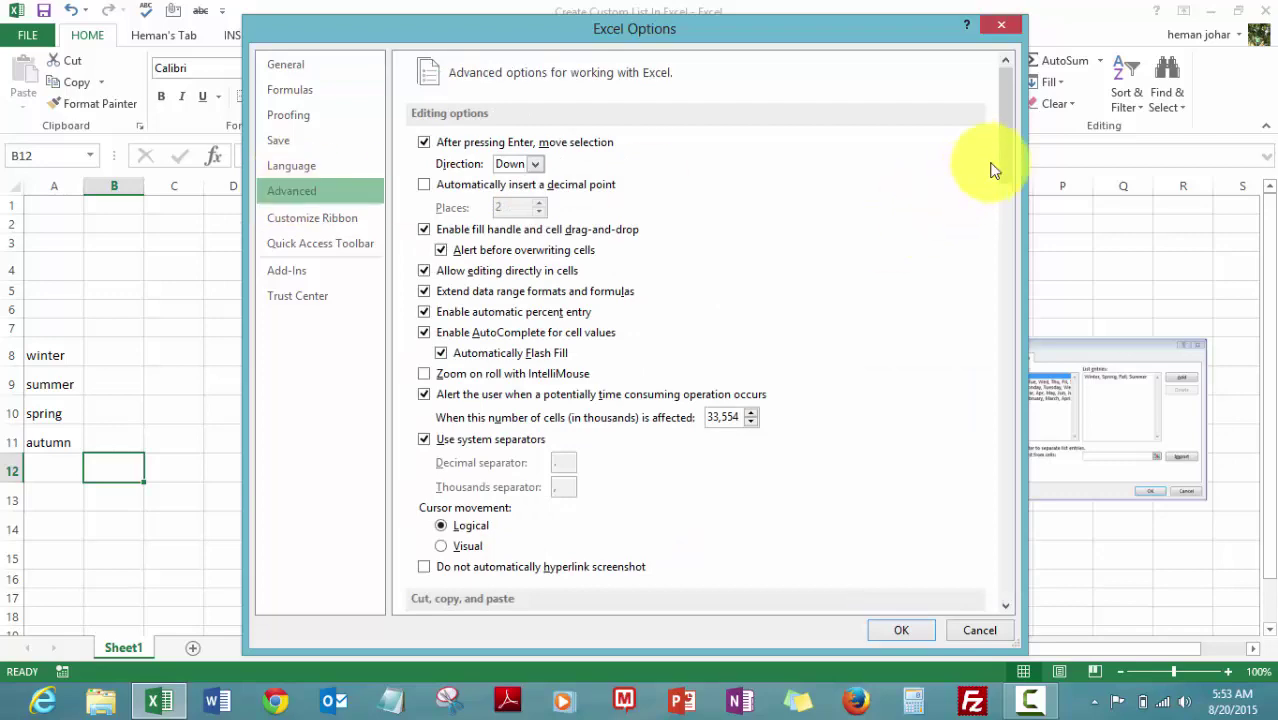
drag(1008, 139, 998, 515)
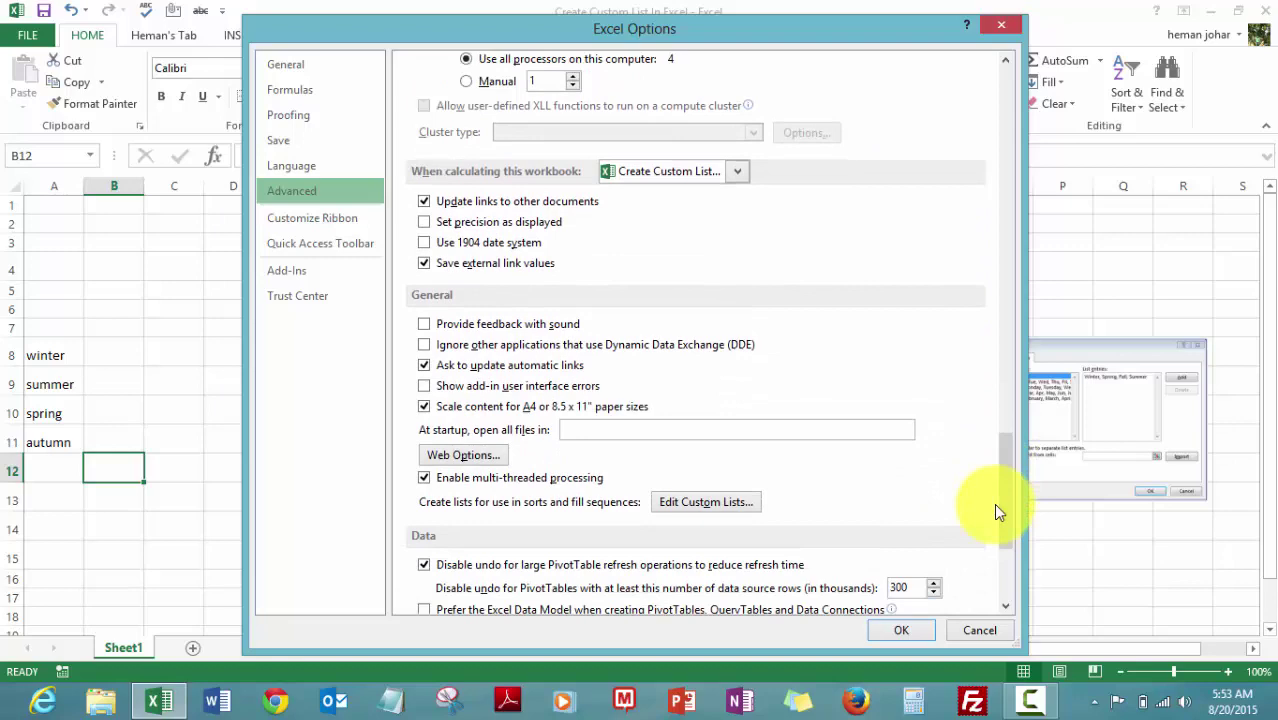
click(697, 508)
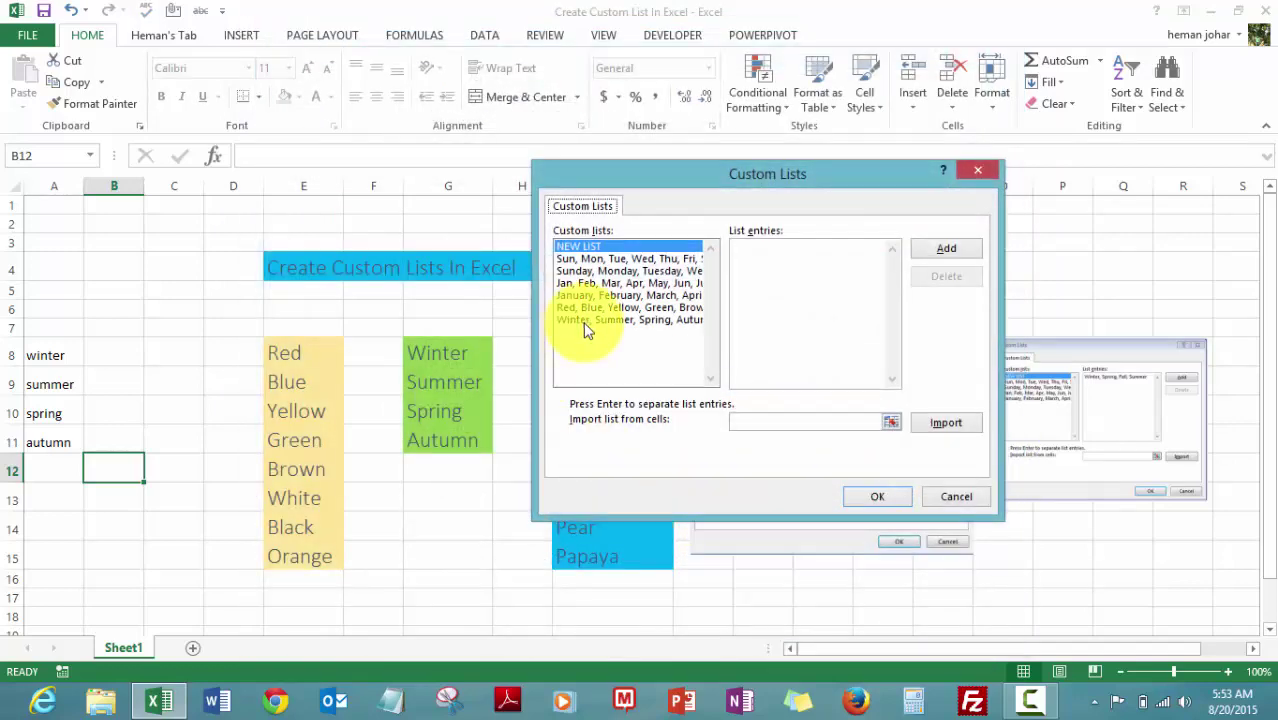
Step: Delete the Winter, Summer, Spring, Autumn custom list and close both dialogs
click(587, 320)
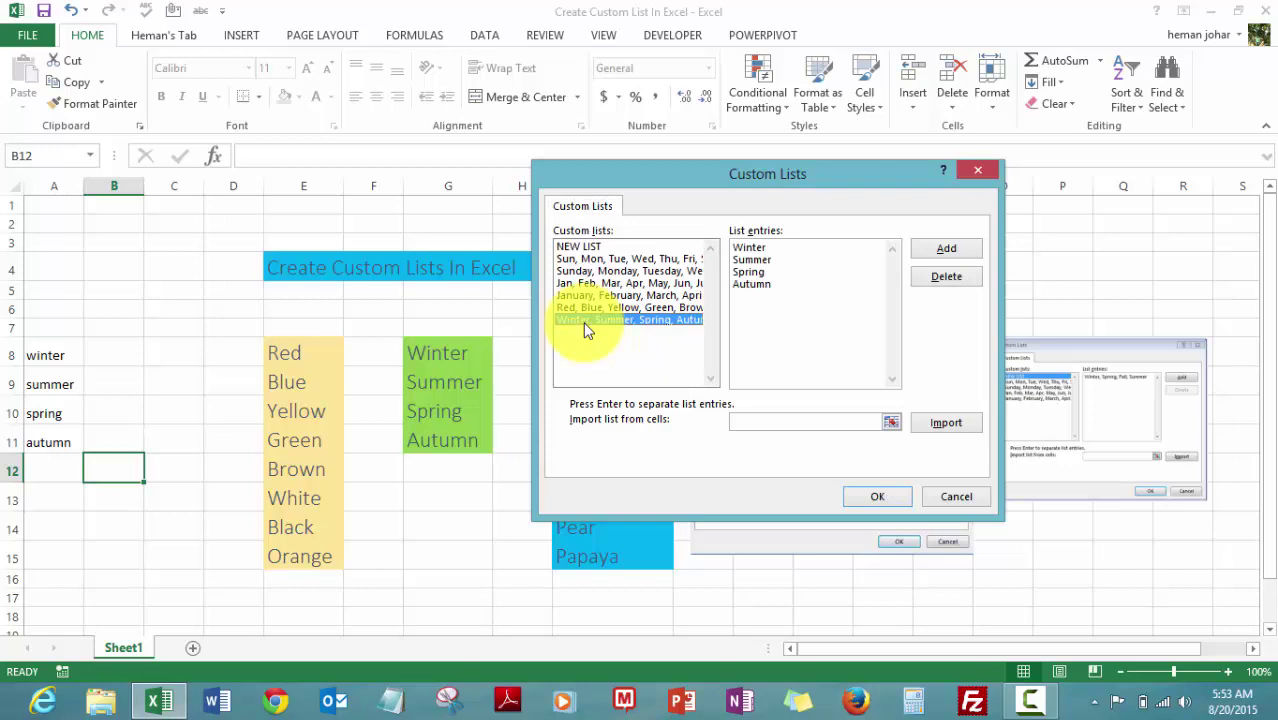
click(934, 279)
click(601, 396)
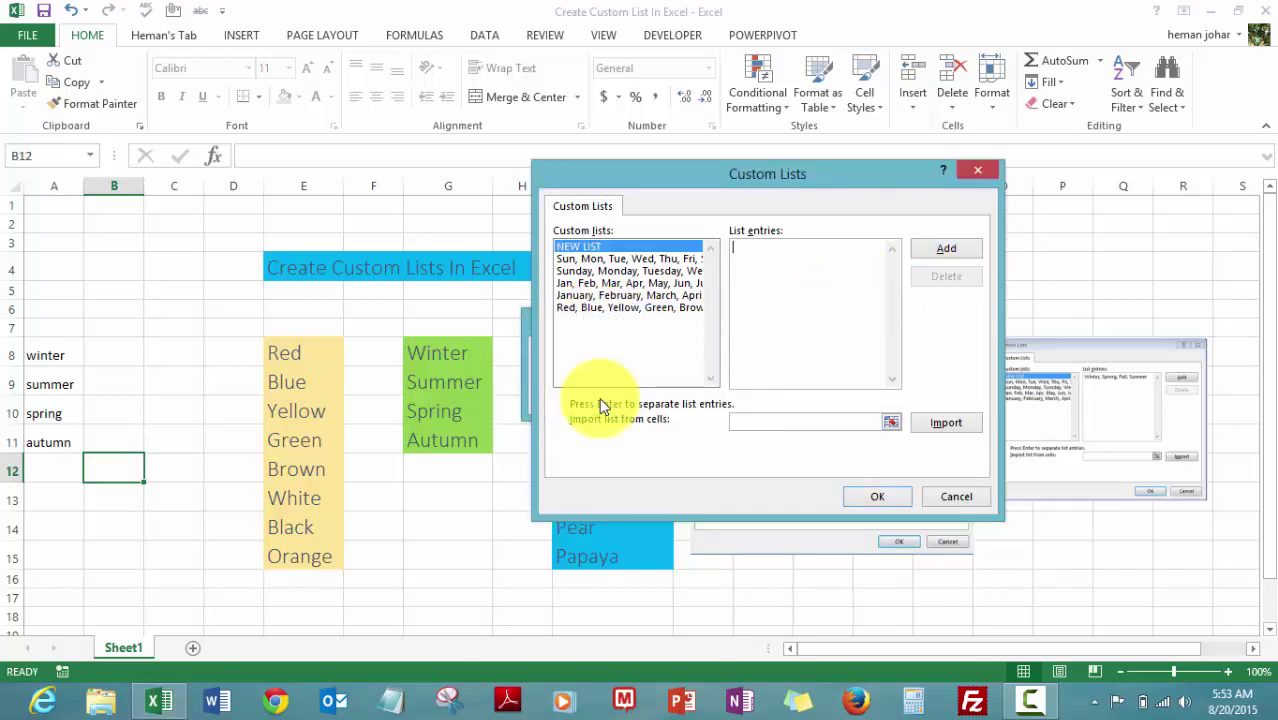
click(878, 497)
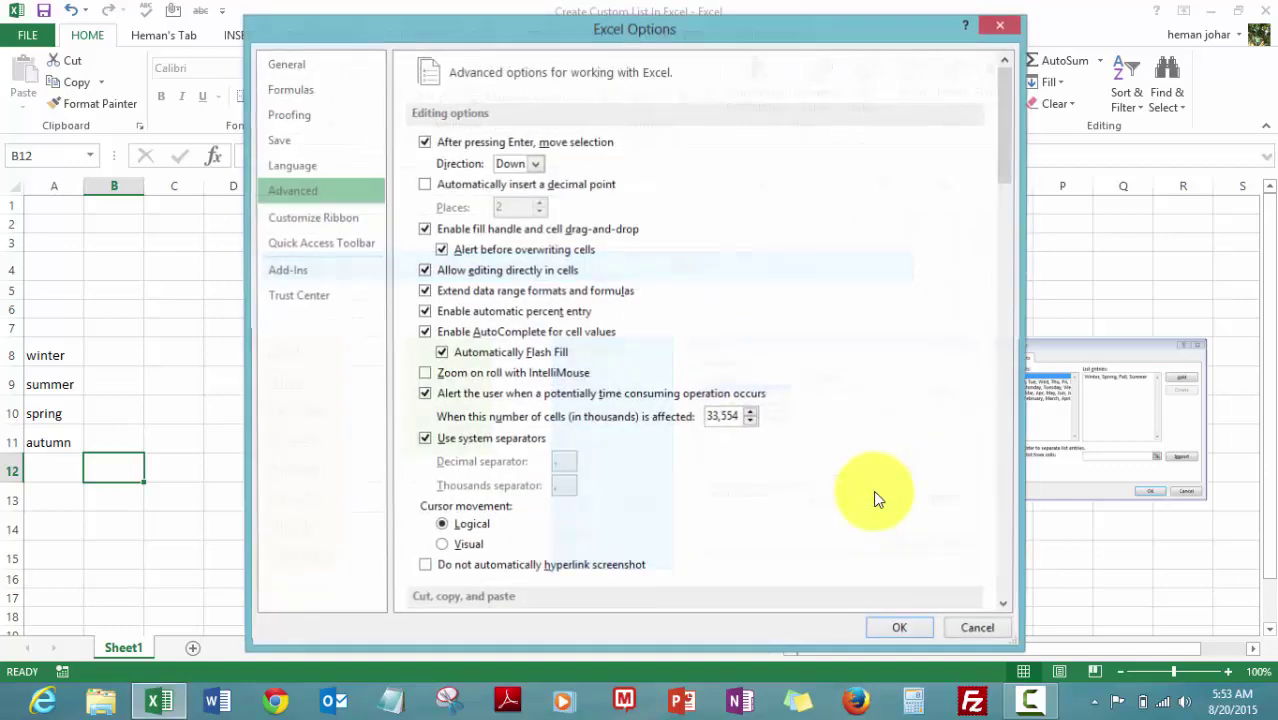
click(906, 633)
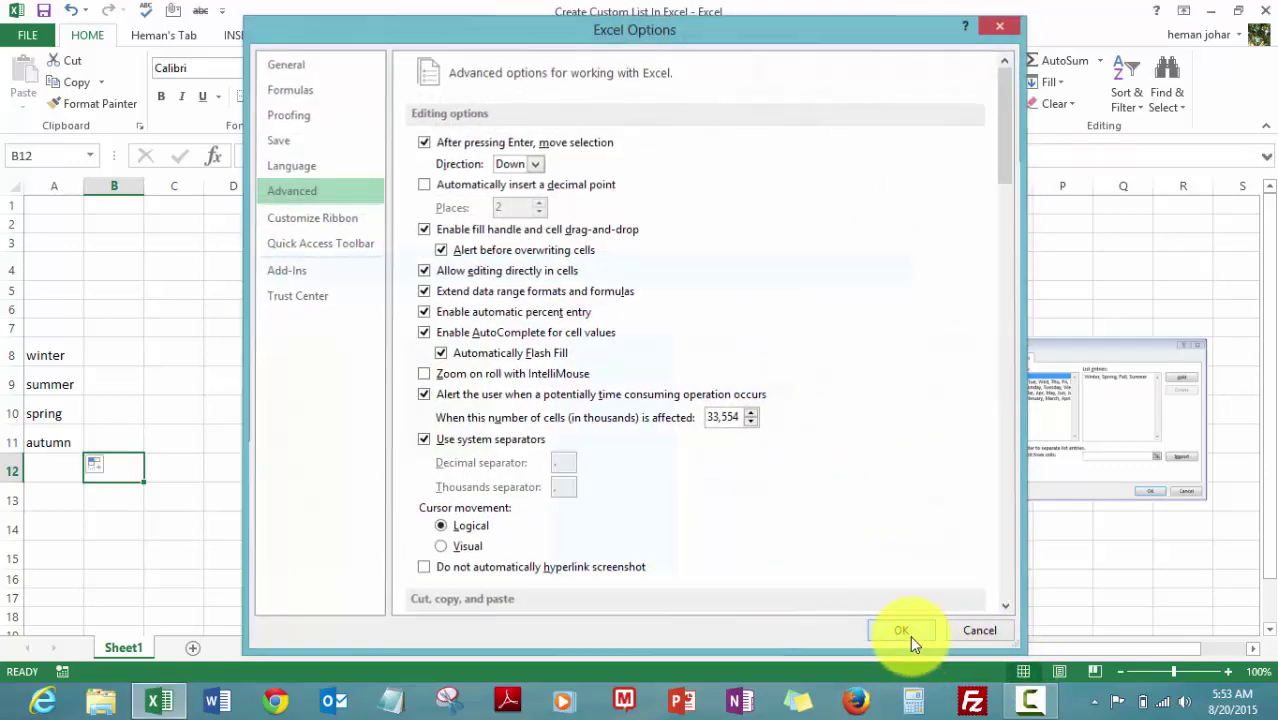
click(776, 600)
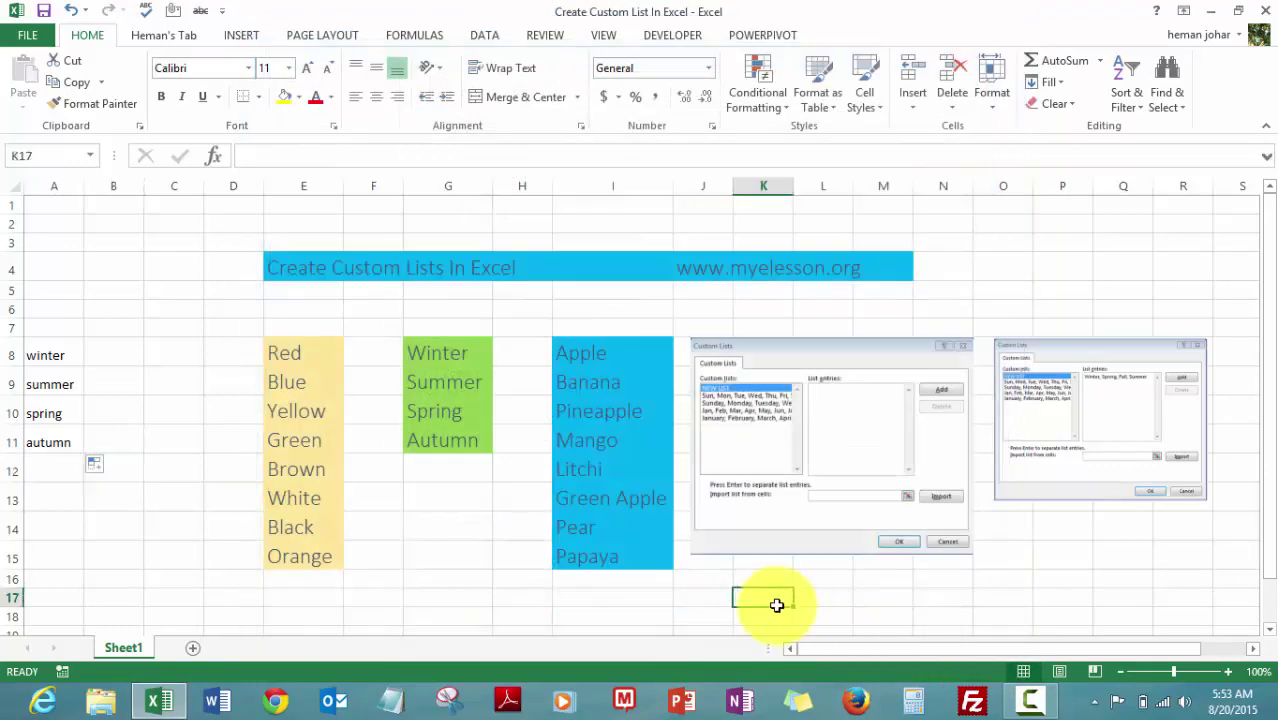